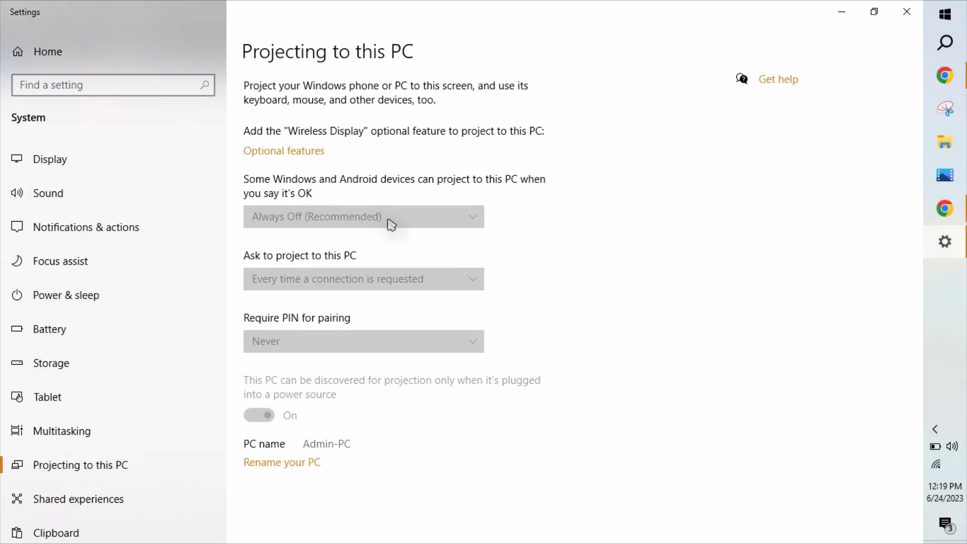
- Go to Optional features and bring up the Add an optional feature dialog
click(279, 155)
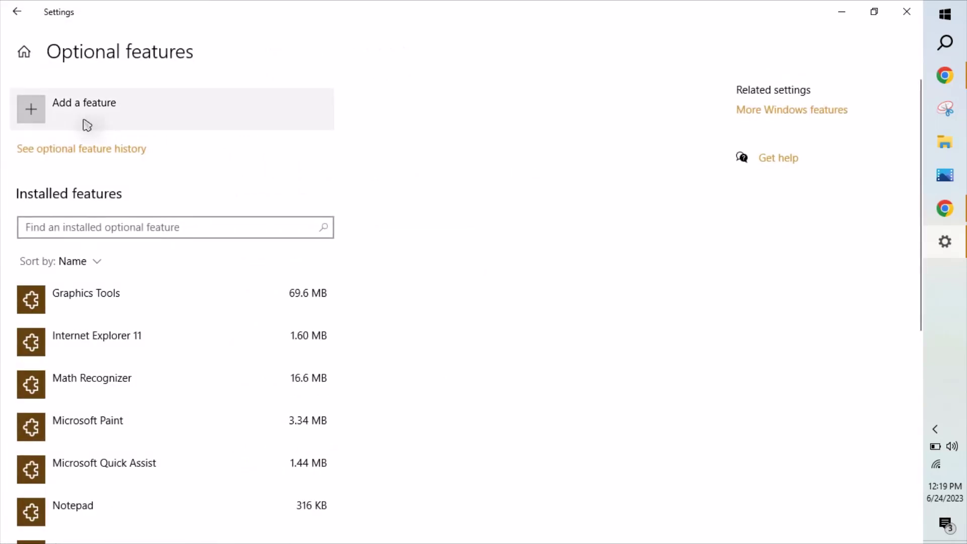
click(86, 125)
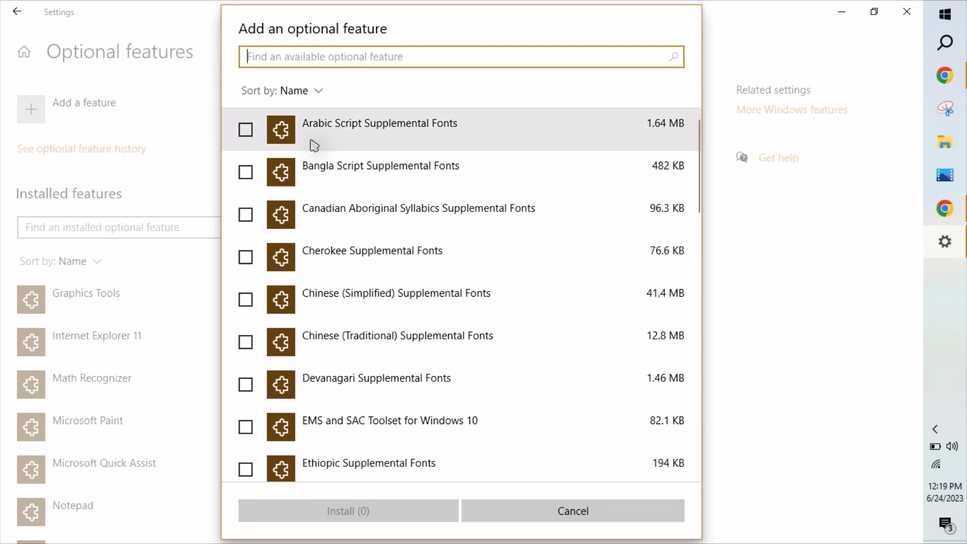
click(573, 511)
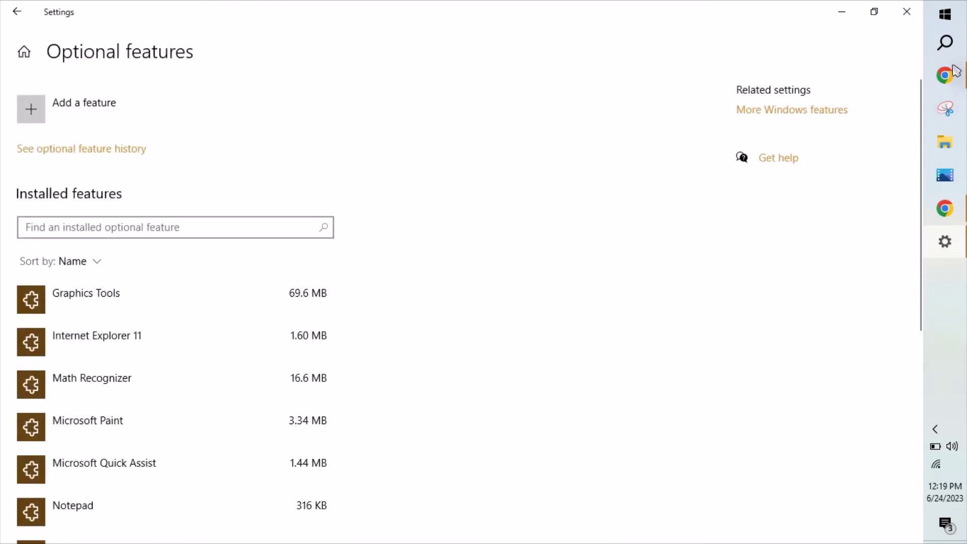
click(945, 43)
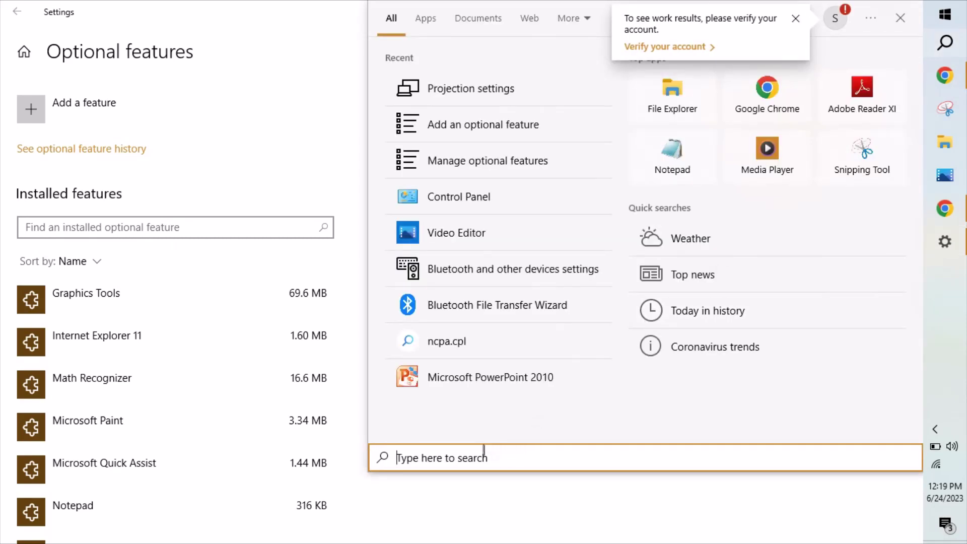
text(optional)
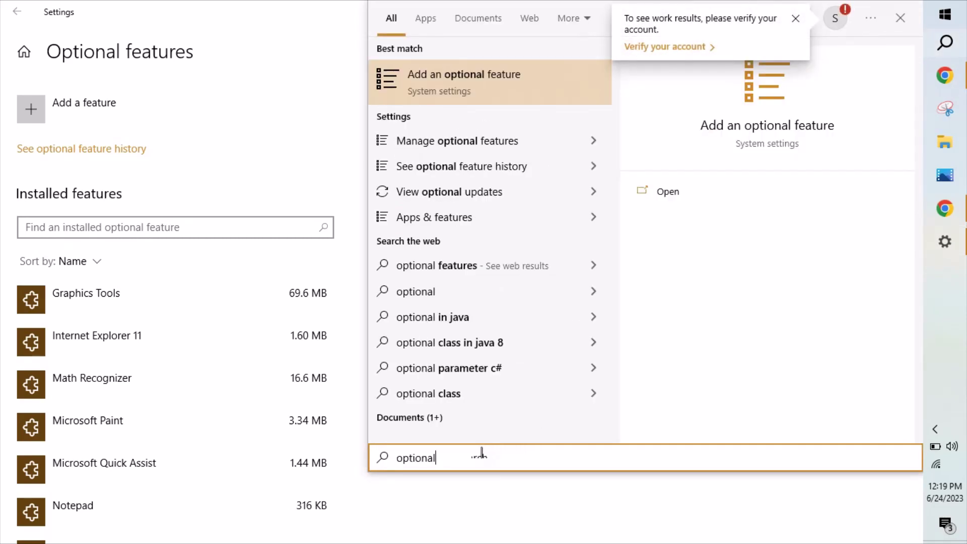
click(455, 144)
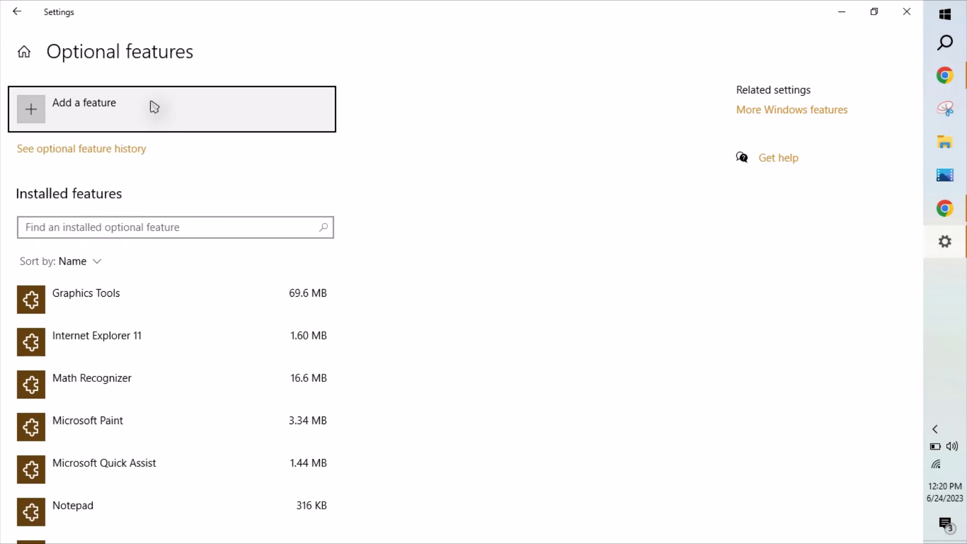
- Select Wireless Display in the Add a feature list and install it
click(153, 106)
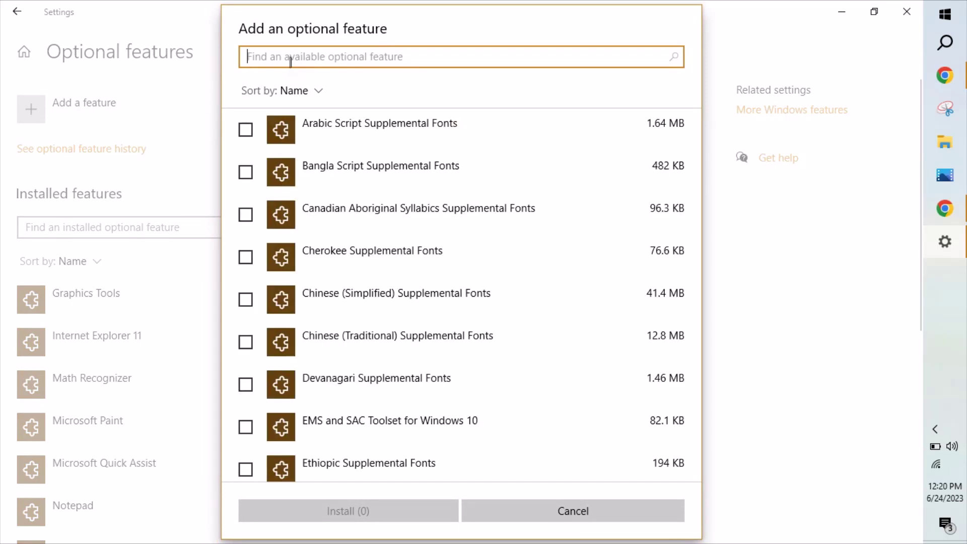
text(wi)
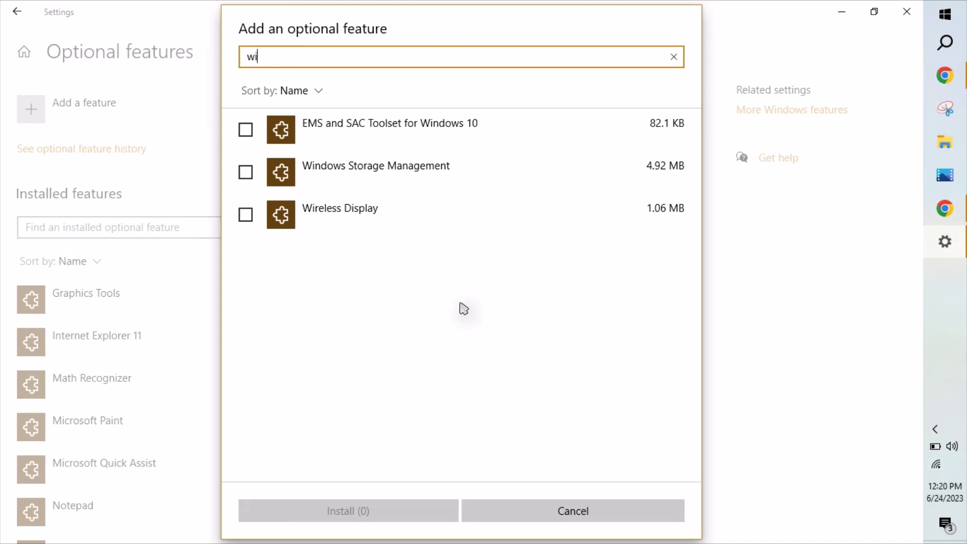
click(246, 216)
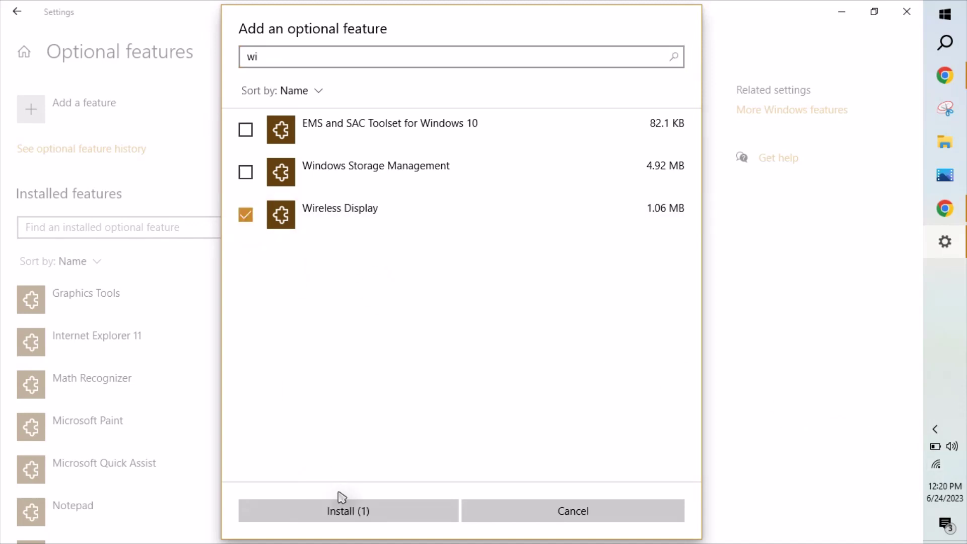
click(347, 510)
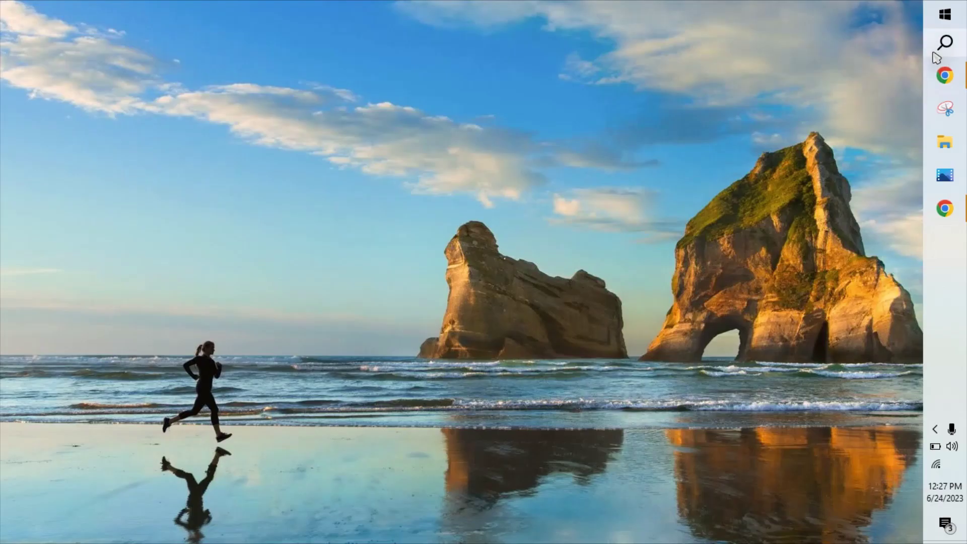
- Search for 'pro' and open Projection settings from the results
click(945, 43)
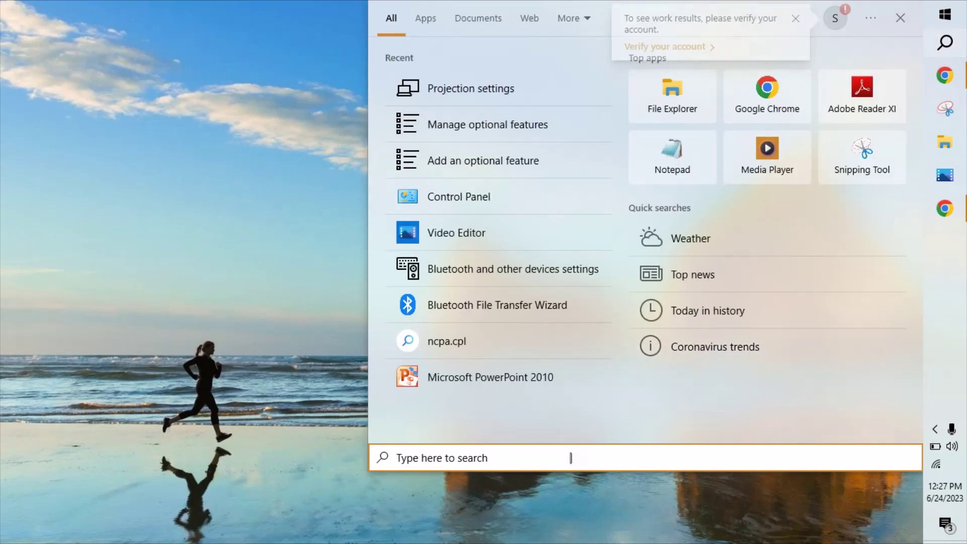
text(pro)
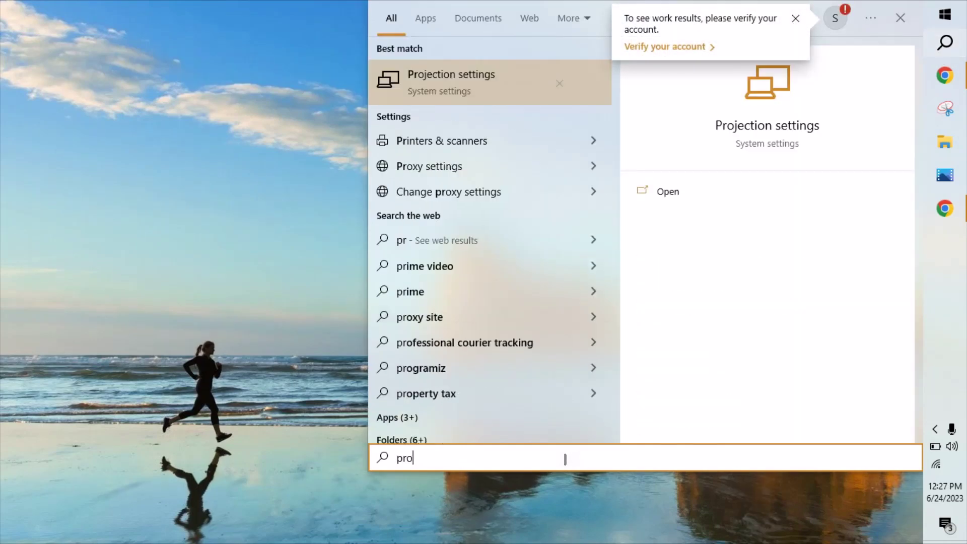
click(464, 91)
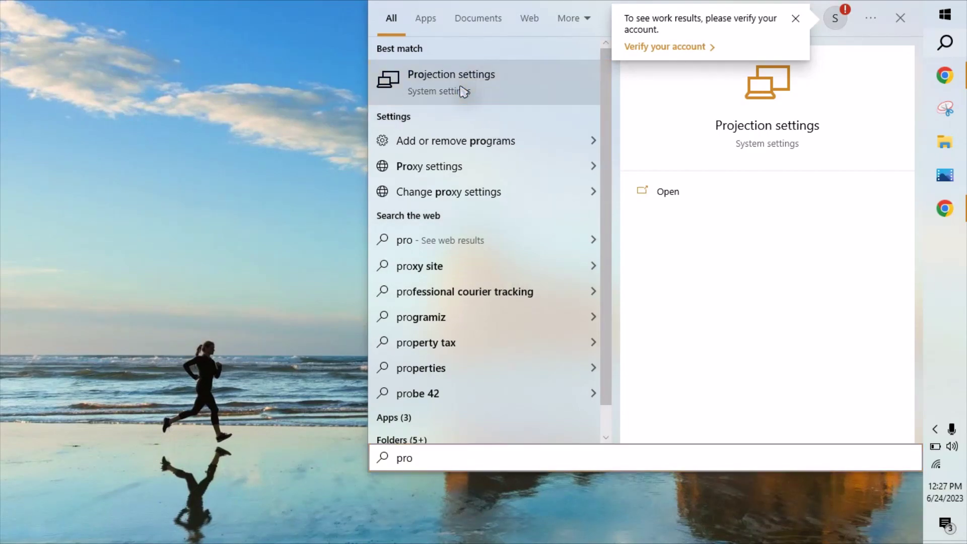